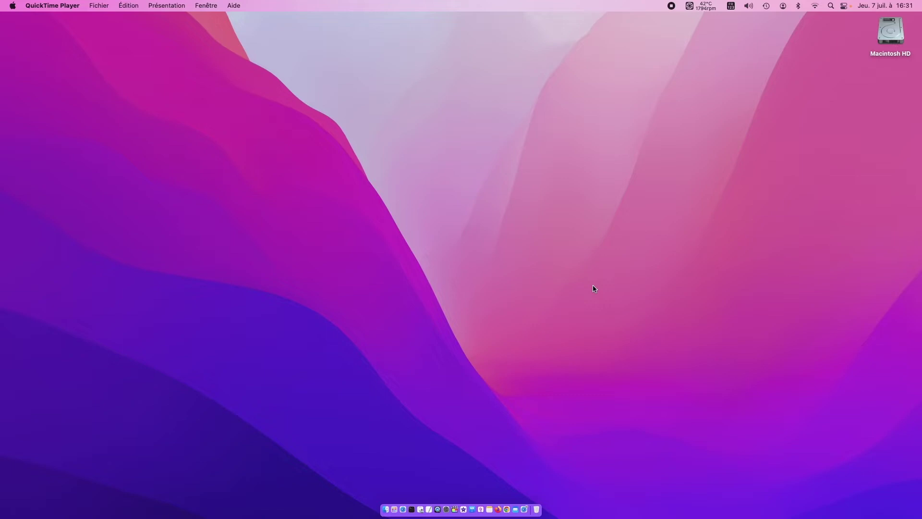
- In the macOS system preferences, add the Brother MFC-L2710DW series Bonjour printer using its own Brother MFC-L2710DW series driver
{"action": "left_click", "coordinate": [449, 509]}
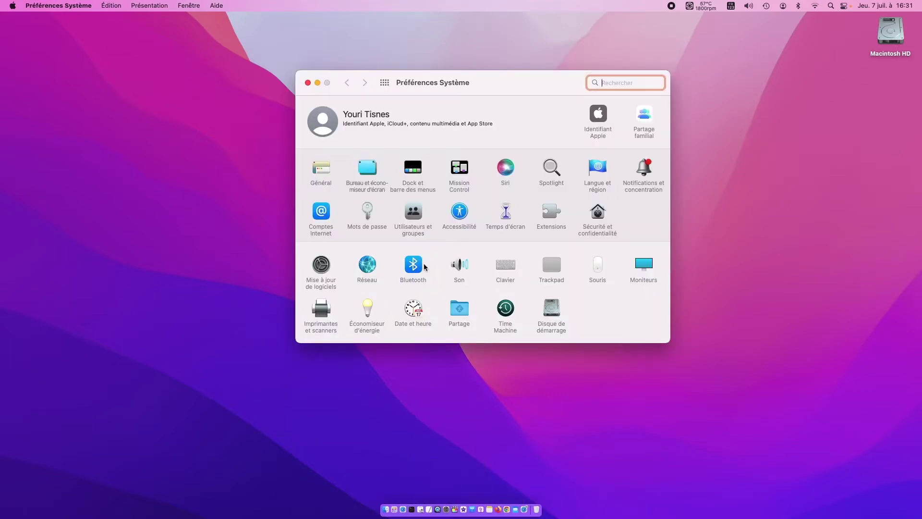
{"action": "left_click", "coordinate": [321, 310]}
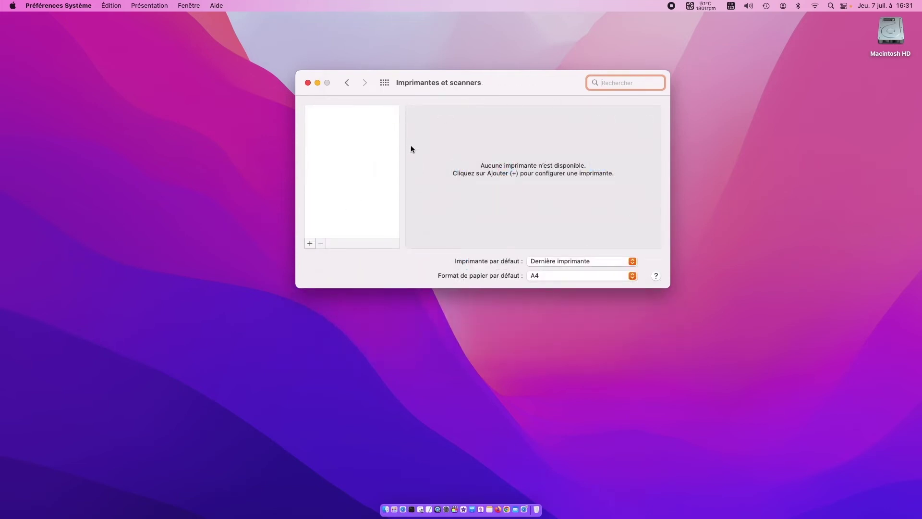
{"action": "left_click", "coordinate": [310, 243]}
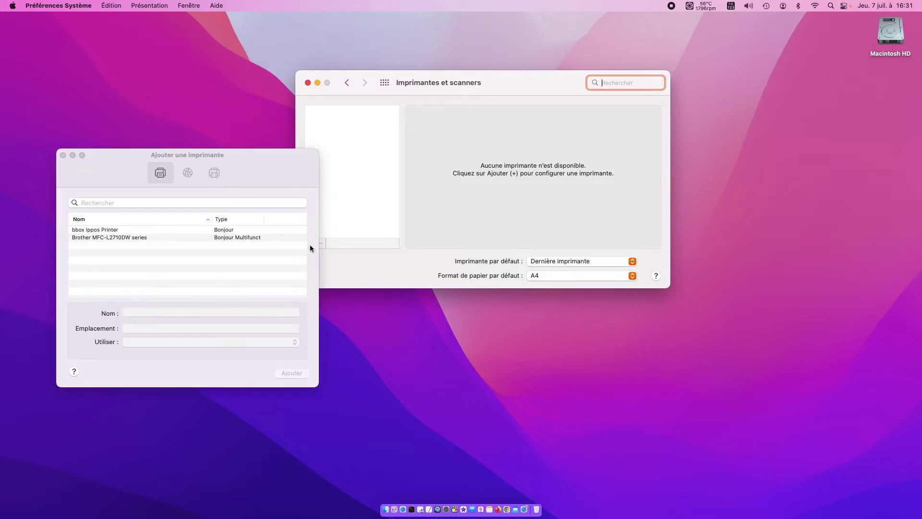
{"action": "left_click_drag", "start_coordinate": [261, 161], "coordinate": [334, 101]}
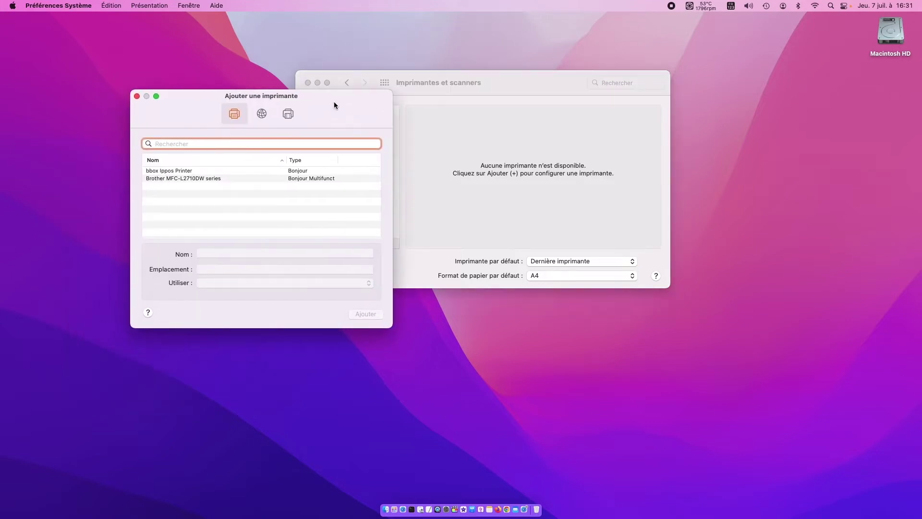
{"action": "left_click", "coordinate": [228, 178]}
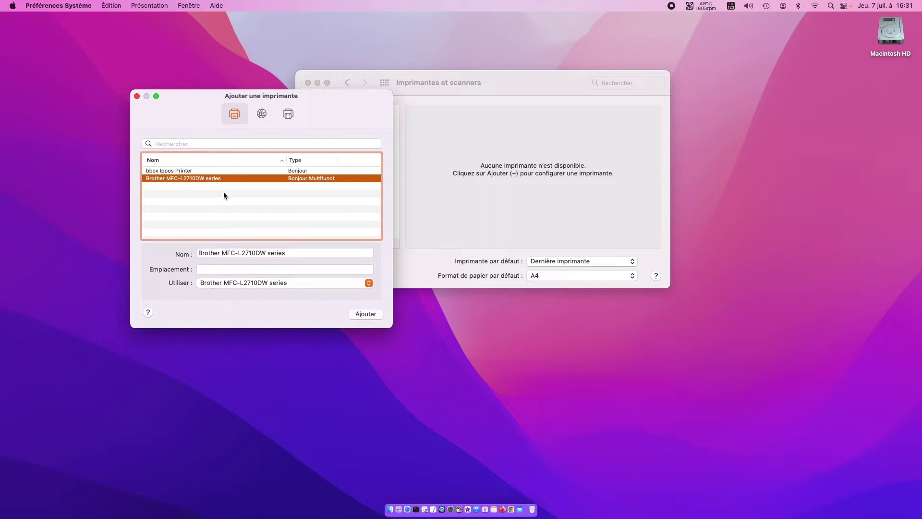
{"action": "left_click", "coordinate": [229, 282]}
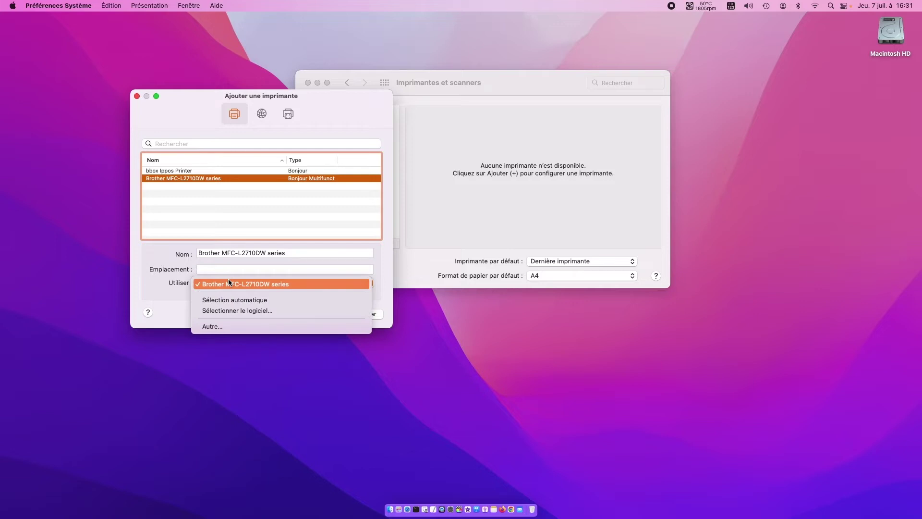
{"action": "left_click", "coordinate": [162, 256]}
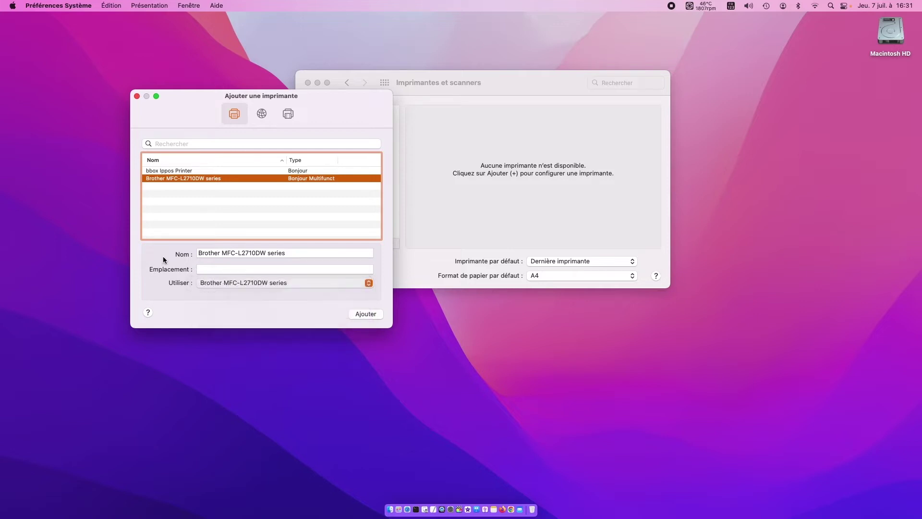
{"action": "left_click", "coordinate": [374, 314]}
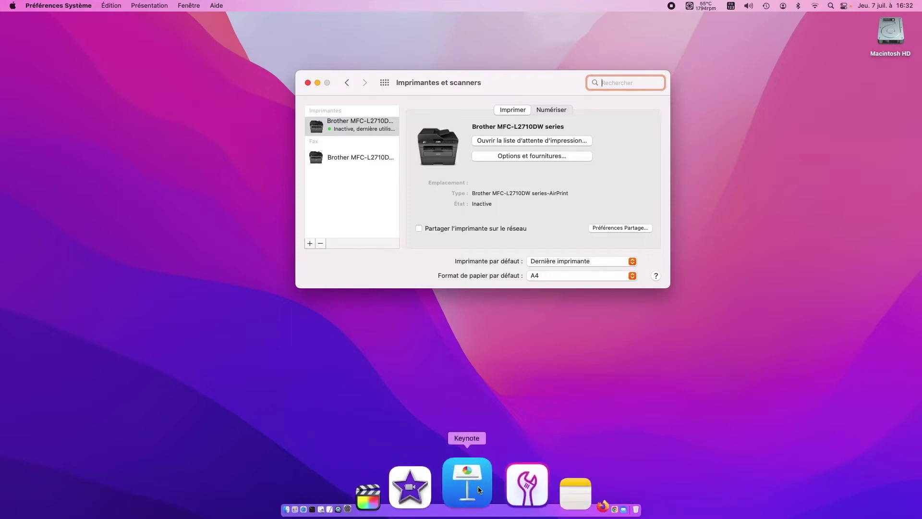
- Switch to Chrome, search Google for "brother mfc l2710dw" and accept Google's cookies
{"action": "left_click", "coordinate": [510, 481]}
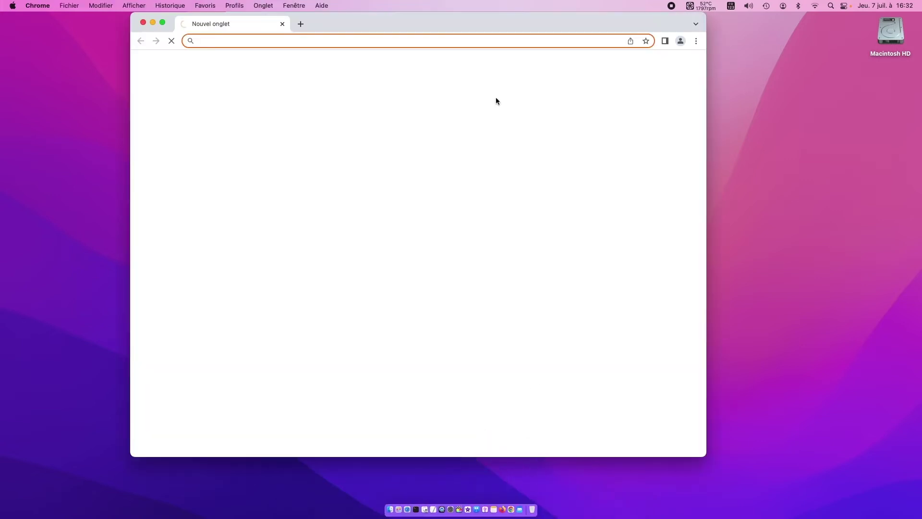
{"action": "left_click_drag", "start_coordinate": [414, 20], "coordinate": [591, 267]}
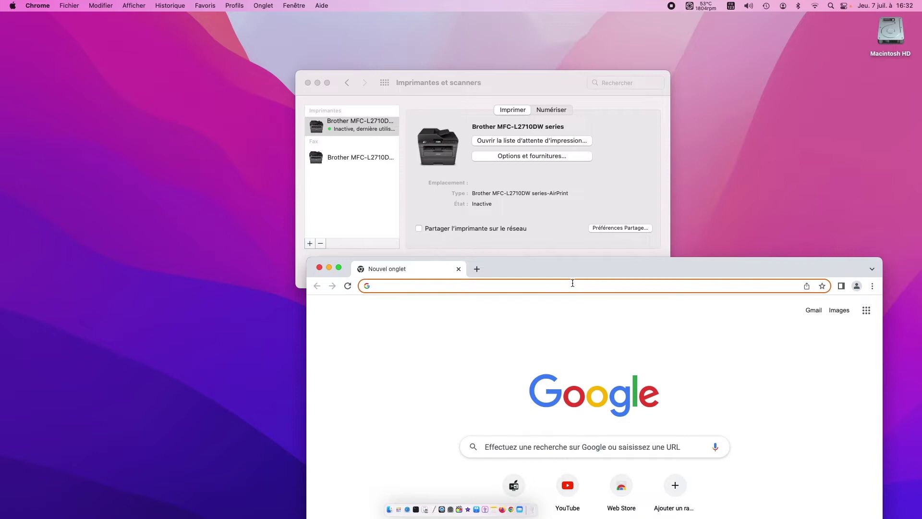
{"action": "type", "text": "b"}
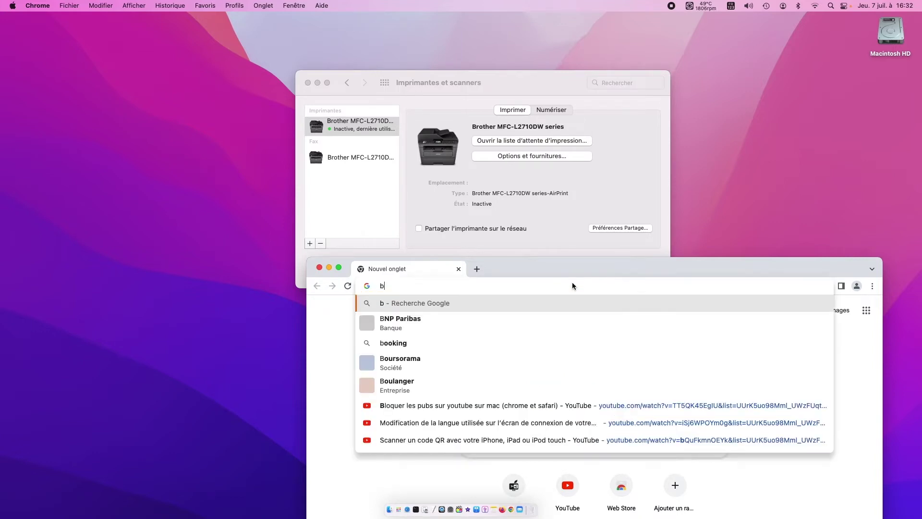
{"action": "type", "text": "rother mfc"}
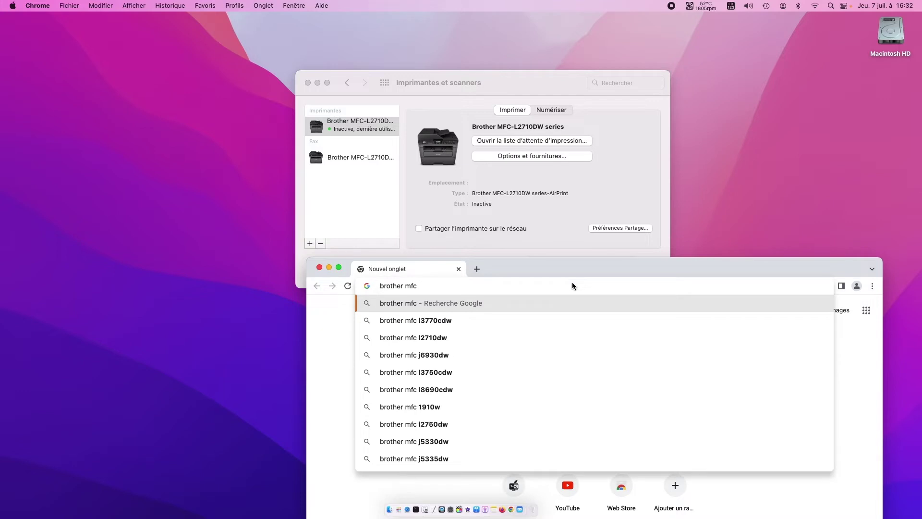
{"action": "type", "text": " L2710"}
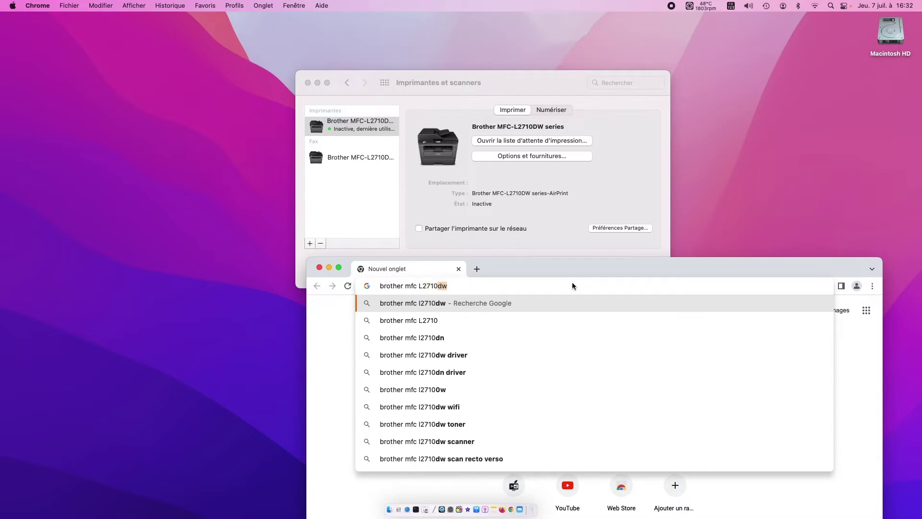
{"action": "left_click", "coordinate": [543, 302]}
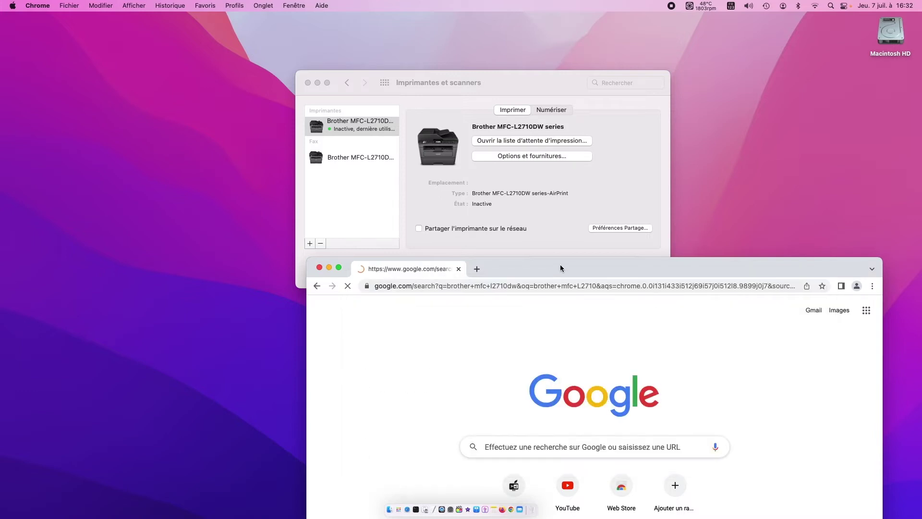
{"action": "left_click_drag", "start_coordinate": [560, 265], "coordinate": [542, 92]}
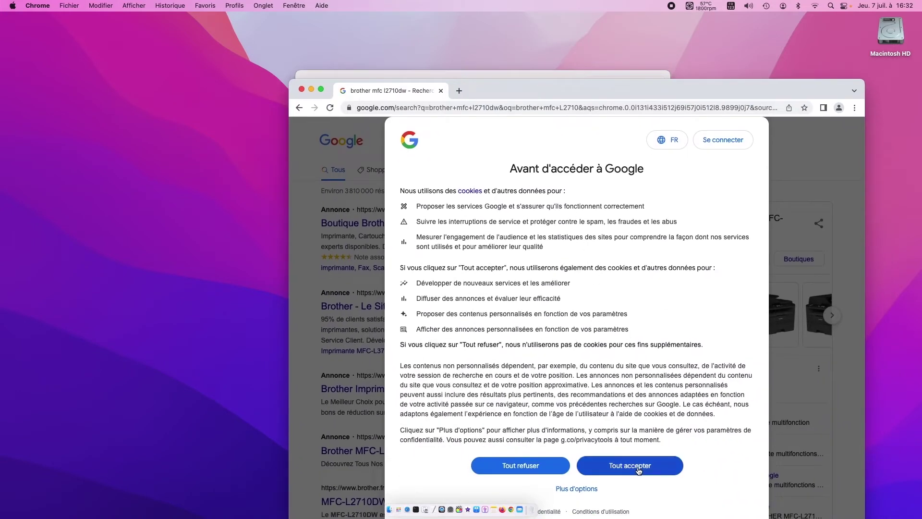
{"action": "left_click", "coordinate": [637, 465]}
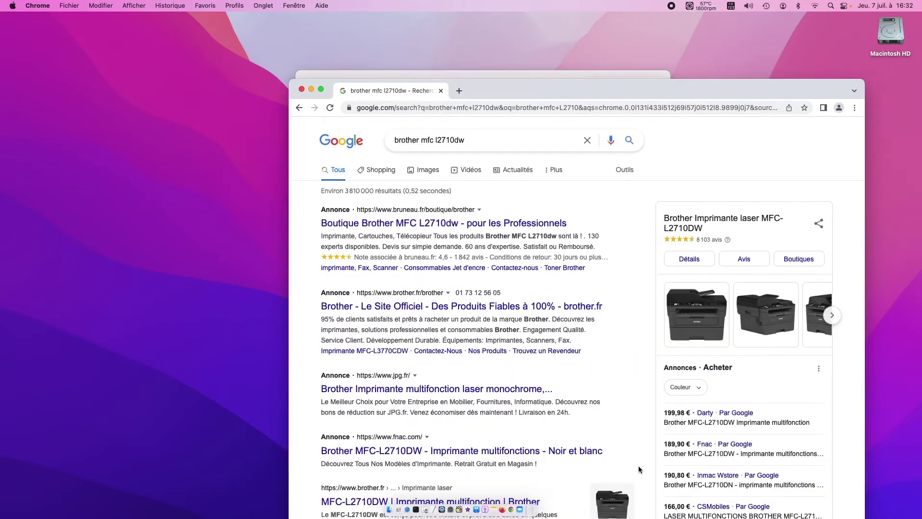
- Open the MFC-L2710DW product page on brother.fr from the results, allowing its cookies and dismissing the help chat
{"action": "left_click", "coordinate": [478, 140]}
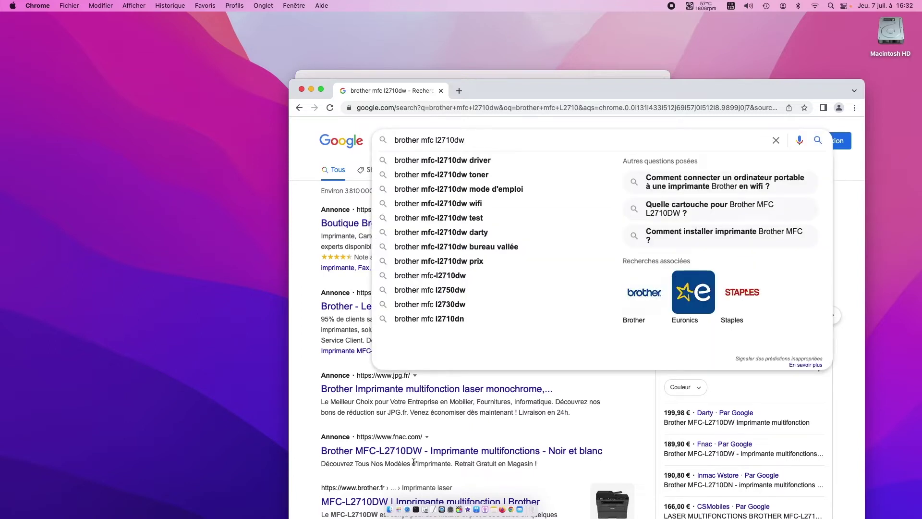
{"action": "left_click", "coordinate": [368, 506]}
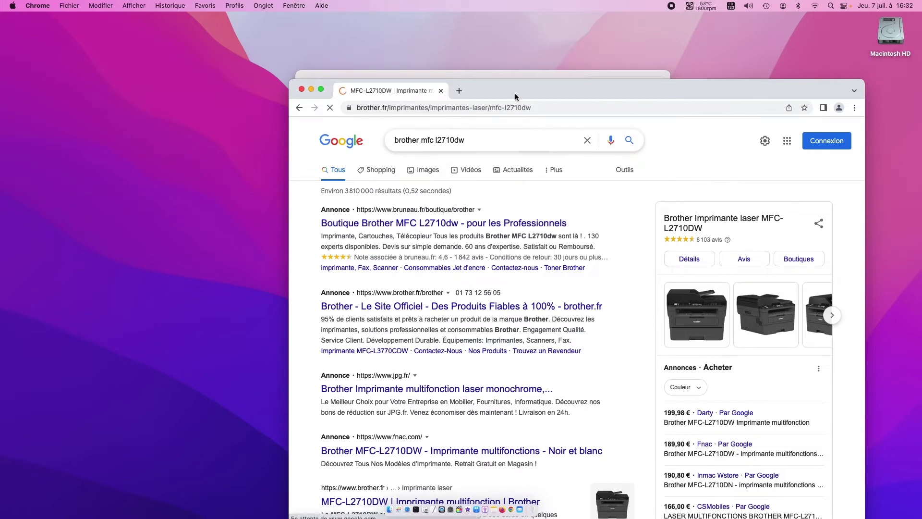
{"action": "left_click_drag", "start_coordinate": [516, 91], "coordinate": [501, 44]}
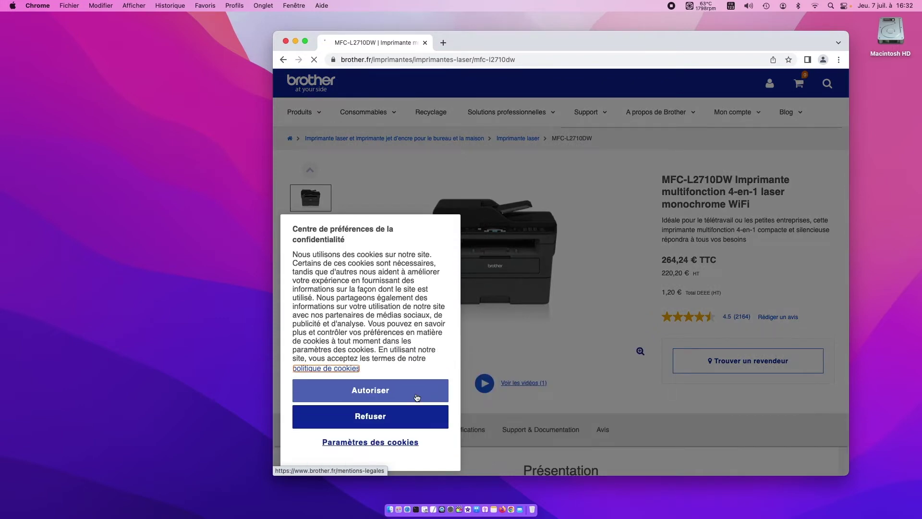
{"action": "left_click", "coordinate": [415, 396]}
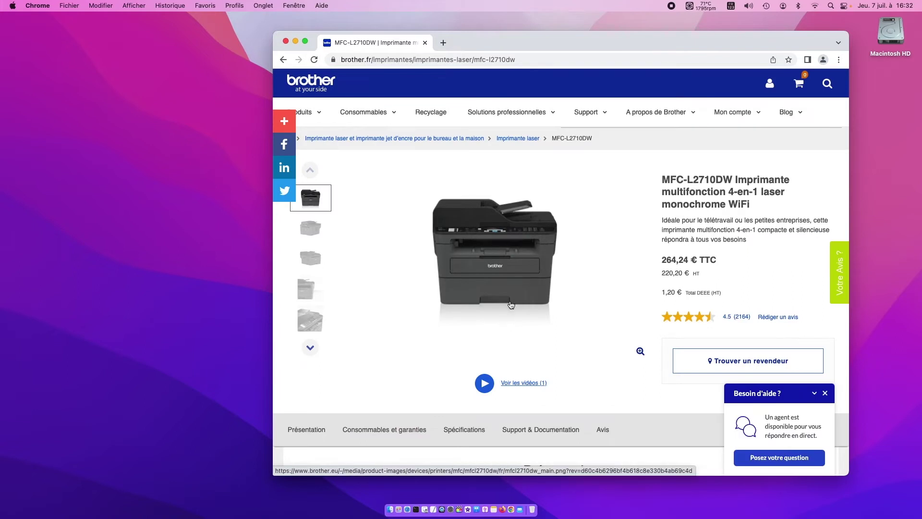
{"action": "left_click", "coordinate": [826, 394]}
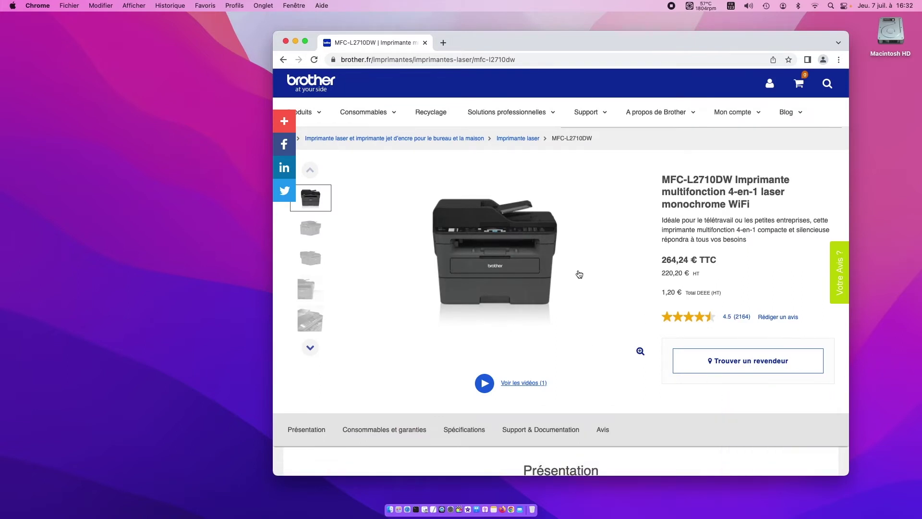
- Go to the printer's downloads and drivers page through its Support & Documentation section
{"action": "left_click", "coordinate": [548, 434]}
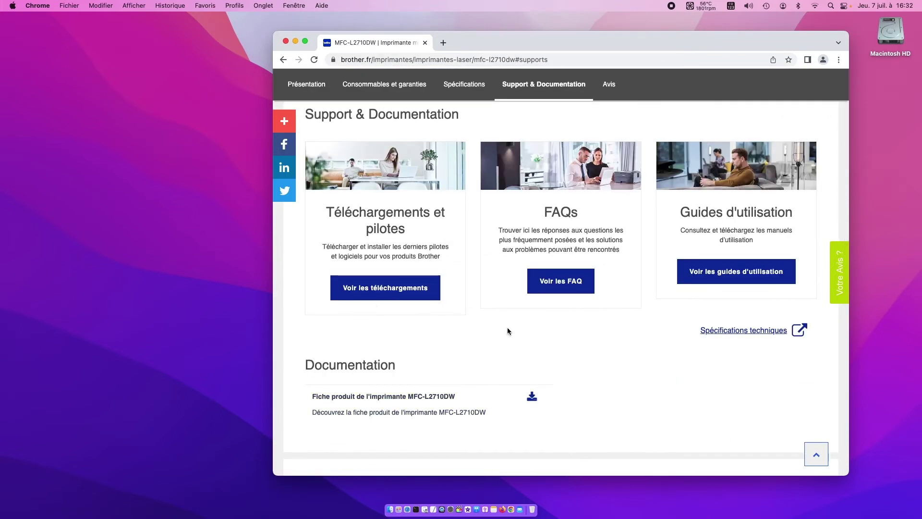
{"action": "left_click", "coordinate": [401, 292]}
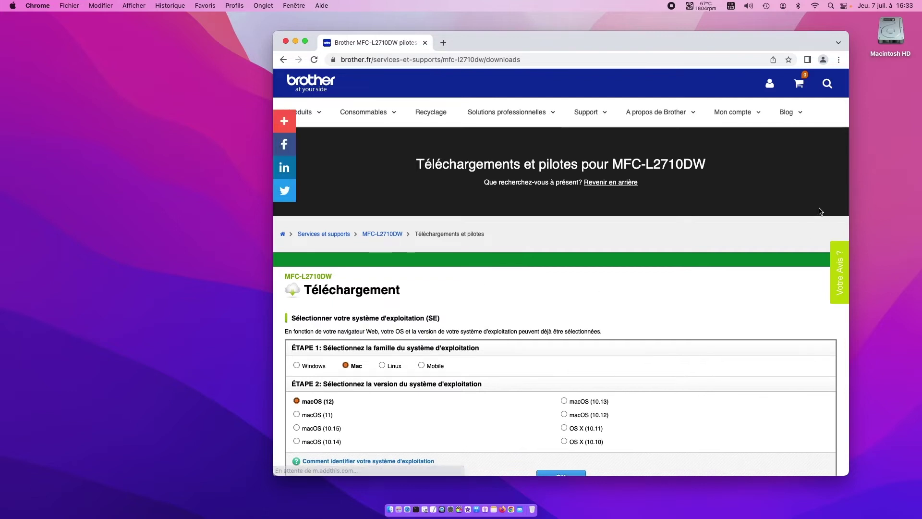
{"action": "left_click_drag", "start_coordinate": [722, 35], "coordinate": [715, 19]}
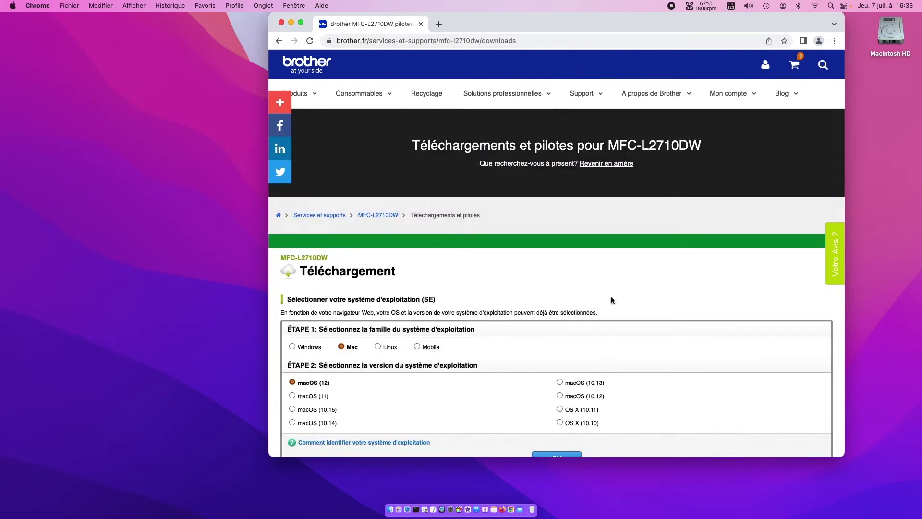
- Choose macOS (12) as the operating system version for the printer downloads
{"action": "scroll", "coordinate": [548, 334], "scroll_direction": "down", "scroll_amount": 5}
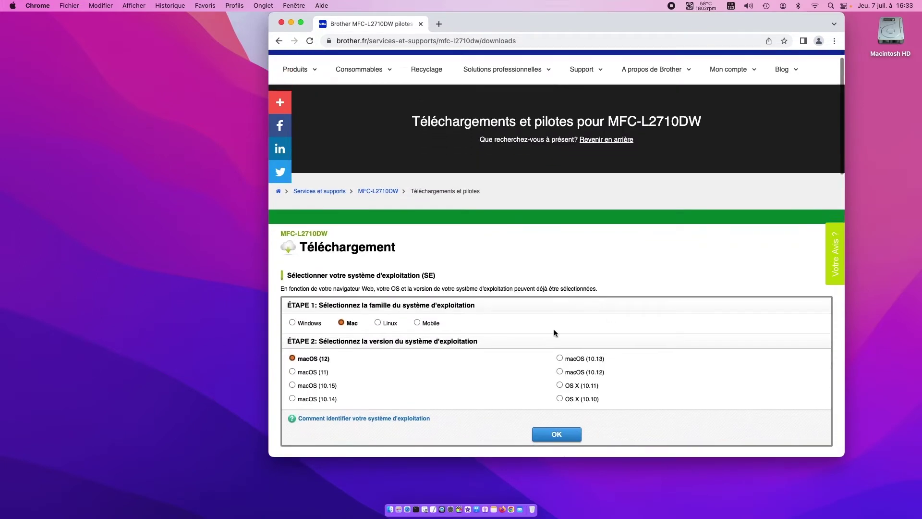
{"action": "scroll", "coordinate": [509, 333], "scroll_direction": "down", "scroll_amount": 2}
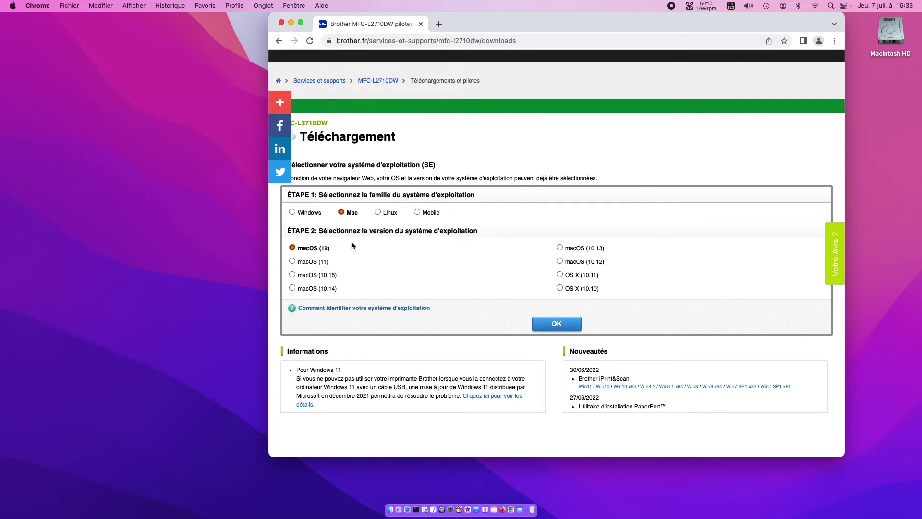
{"action": "left_click", "coordinate": [292, 288]}
{"action": "left_click", "coordinate": [292, 248]}
- Check which macOS version is installed on this Mac, then return to the downloads page
{"action": "left_click", "coordinate": [13, 4]}
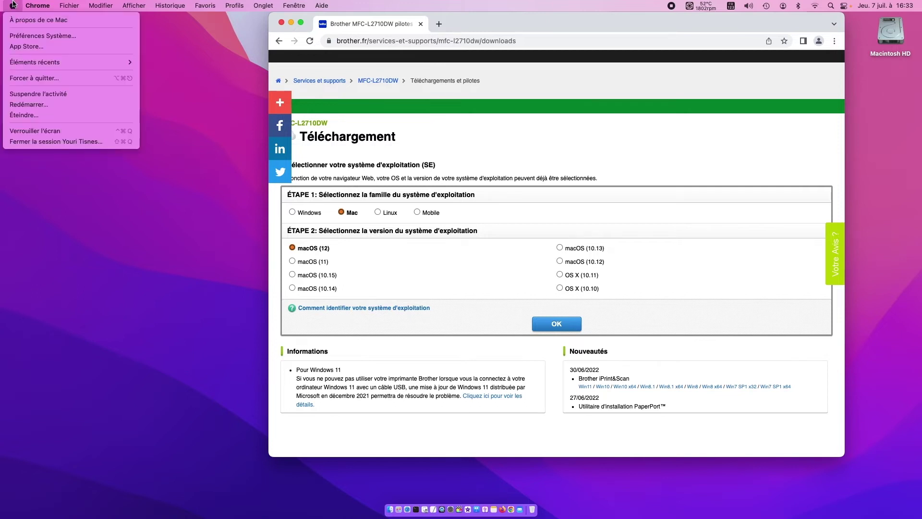
{"action": "left_click", "coordinate": [22, 20]}
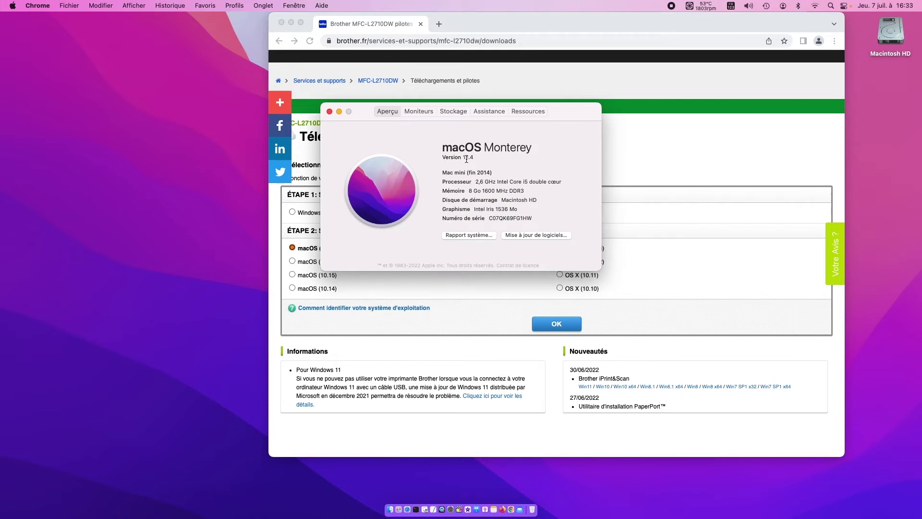
{"action": "left_click", "coordinate": [466, 157]}
{"action": "left_click", "coordinate": [384, 296]}
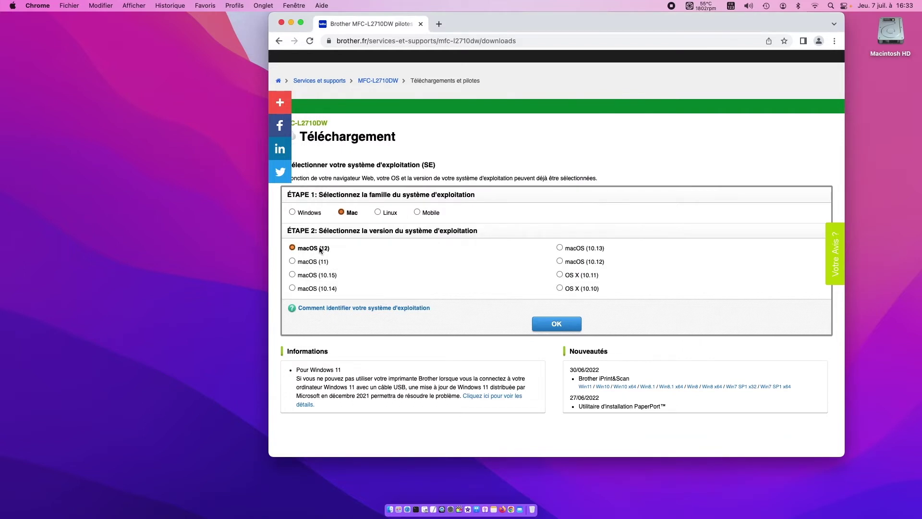
- Load the macOS (12) downloads and look through the offered drivers, utilities and firmware
{"action": "left_click", "coordinate": [557, 326]}
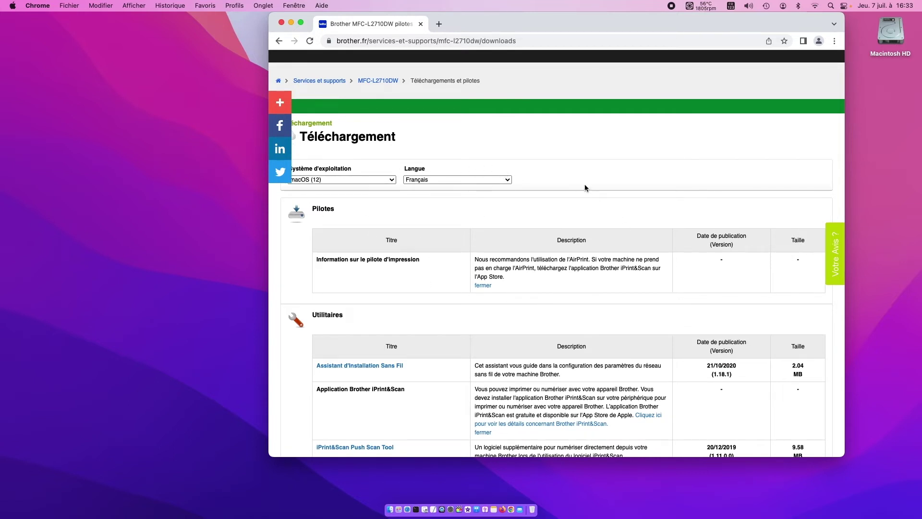
{"action": "scroll", "coordinate": [579, 188], "scroll_direction": "down", "scroll_amount": 3}
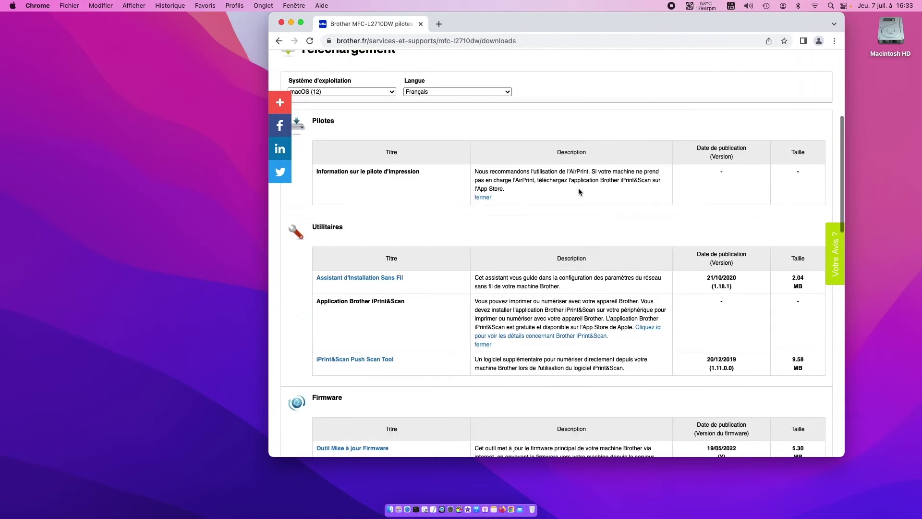
{"action": "scroll", "coordinate": [578, 189], "scroll_direction": "down", "scroll_amount": 5}
{"action": "scroll", "coordinate": [579, 192], "scroll_direction": "down", "scroll_amount": 1}
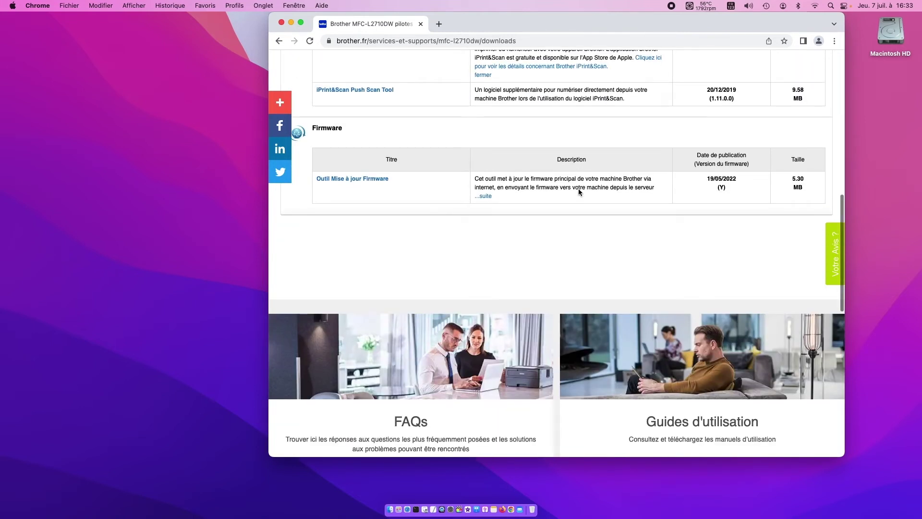
{"action": "scroll", "coordinate": [530, 191], "scroll_direction": "up", "scroll_amount": 3}
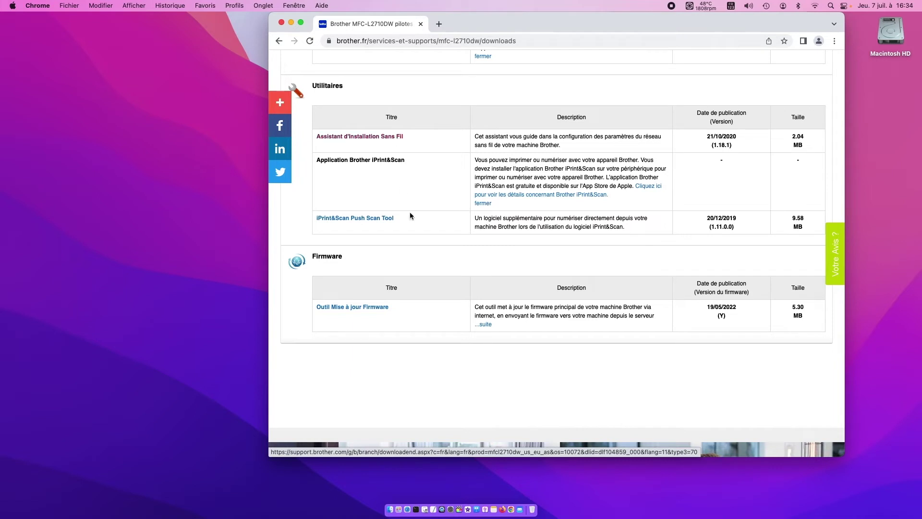
- Visit the macosreparations.fr shop in a new tab and view the USB 2.0 A-B printer/scanner cable's product page
{"action": "left_click", "coordinate": [441, 23]}
{"action": "left_click", "coordinate": [377, 23]}
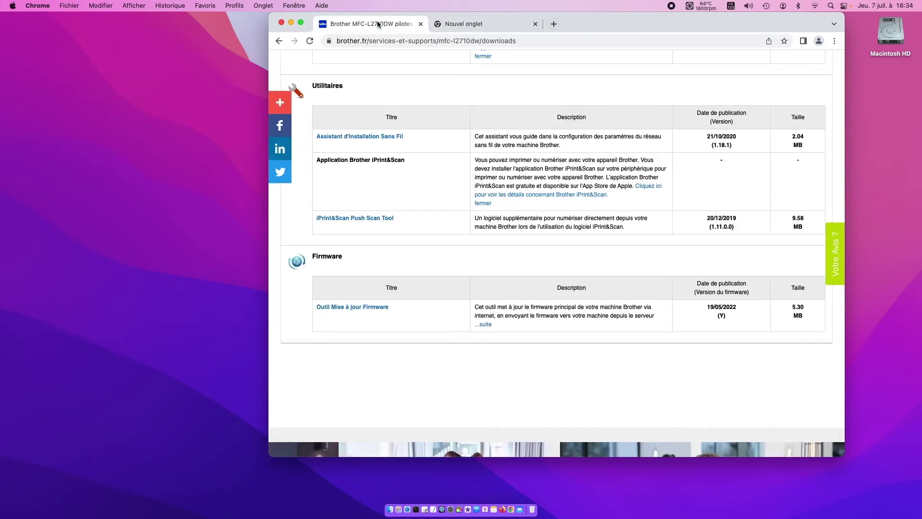
{"action": "left_click", "coordinate": [440, 23]}
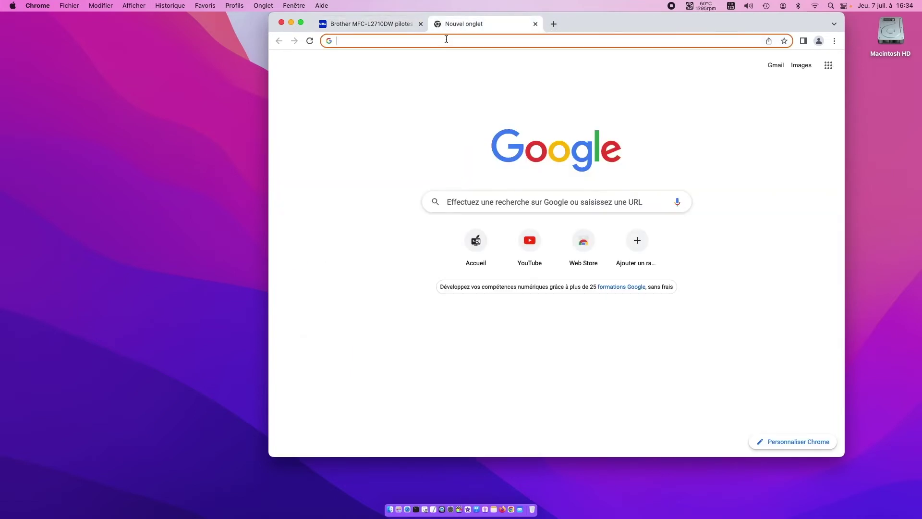
{"action": "type", "text": "macosreparations"}
{"action": "key", "text": "Return"}
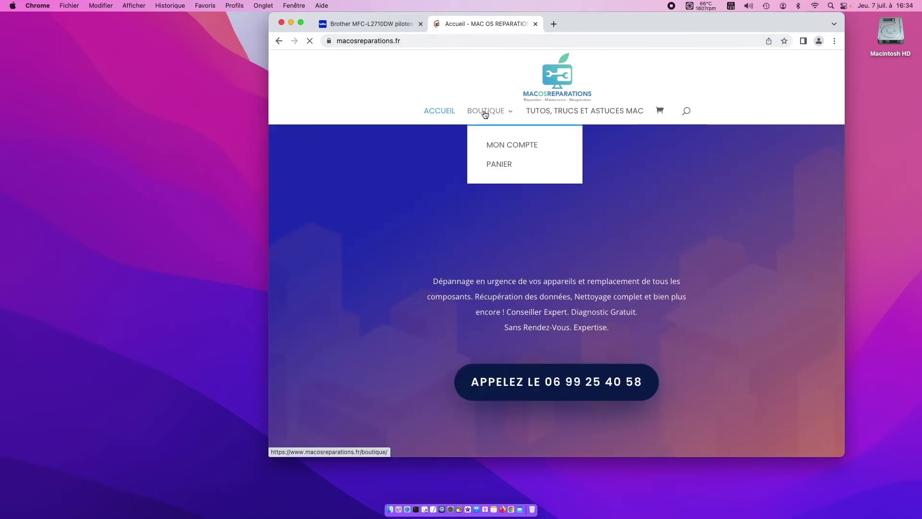
{"action": "left_click", "coordinate": [485, 114]}
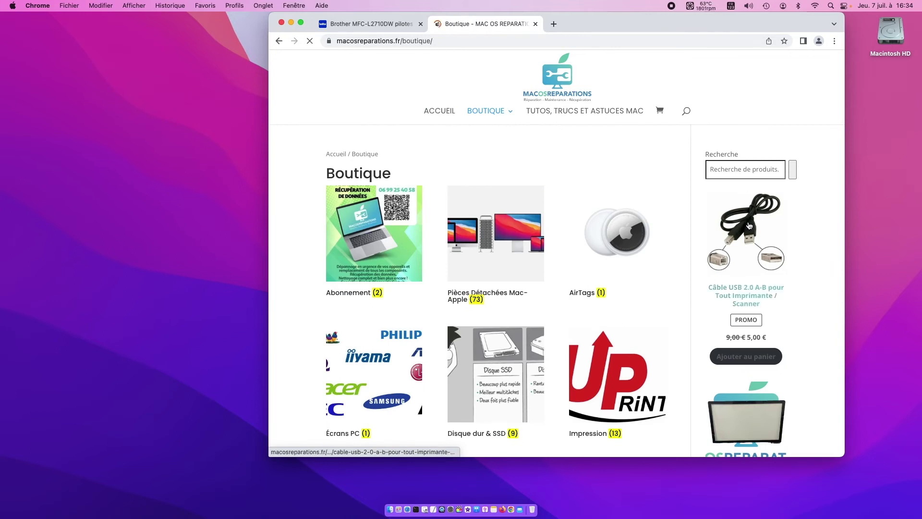
{"action": "left_click", "coordinate": [749, 225]}
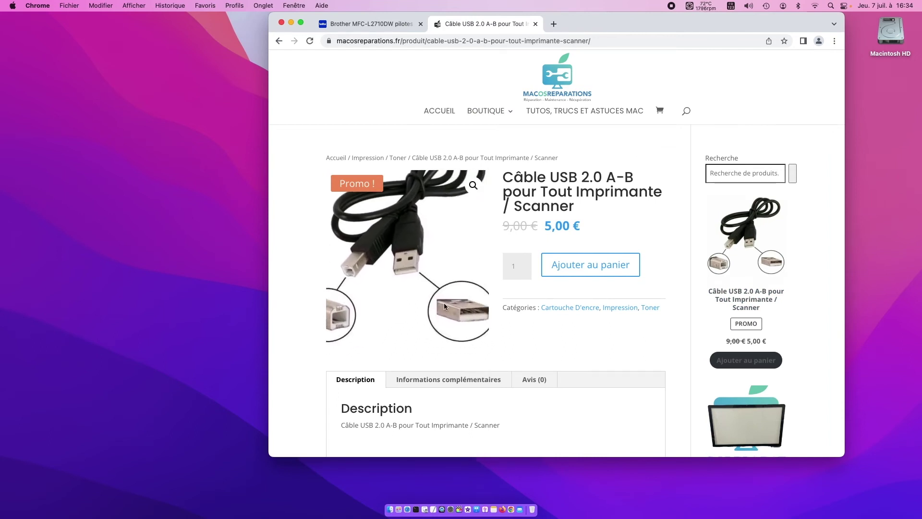
- Return to the Brother downloads page, download the Assistant d'Installation Sans Fil utility and open its disk image
{"action": "left_click", "coordinate": [361, 25]}
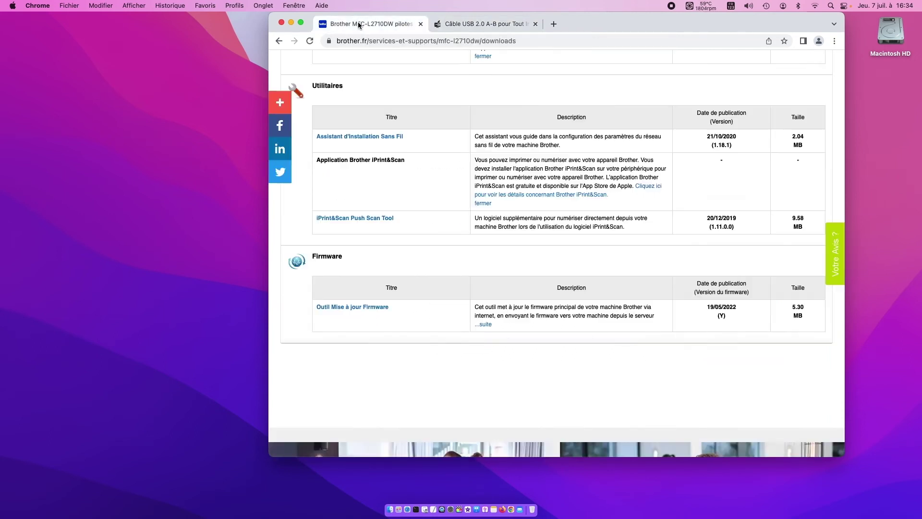
{"action": "left_click", "coordinate": [366, 140]}
{"action": "left_click", "coordinate": [553, 177]}
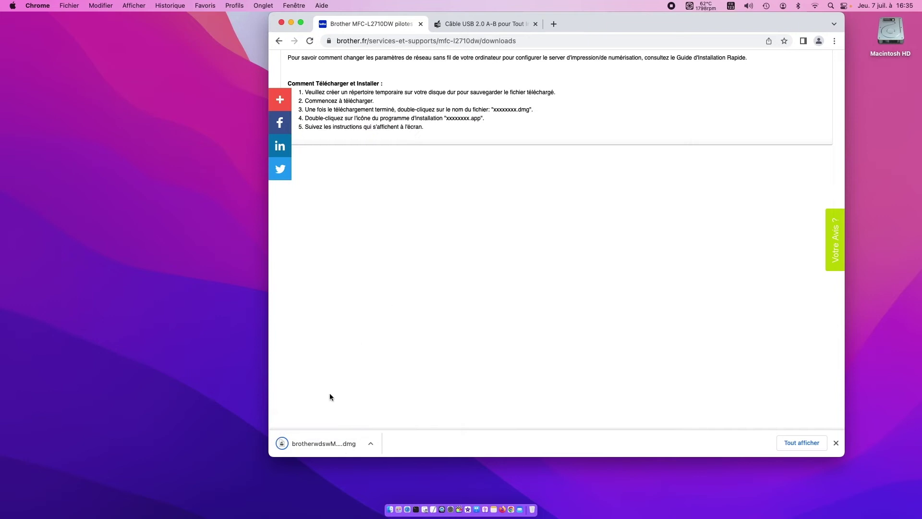
{"action": "left_click", "coordinate": [315, 445]}
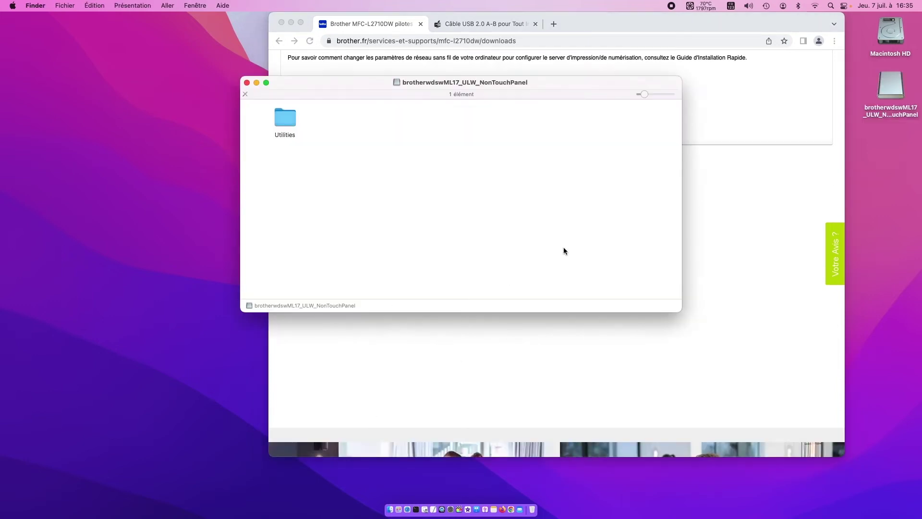
- Launch the wireless connection setup assistant from the Utilities folder and always allow its Wi-Fi keychain access
{"action": "double_click", "coordinate": [286, 115]}
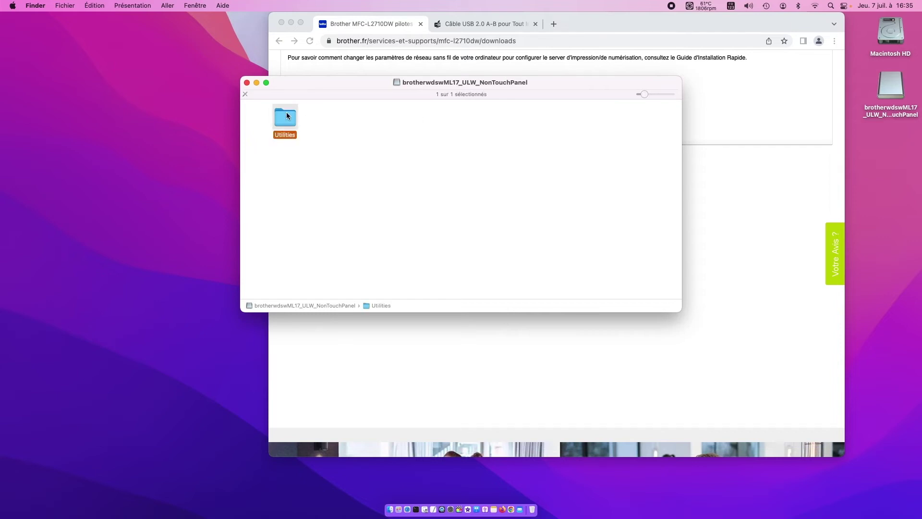
{"action": "double_click", "coordinate": [337, 134]}
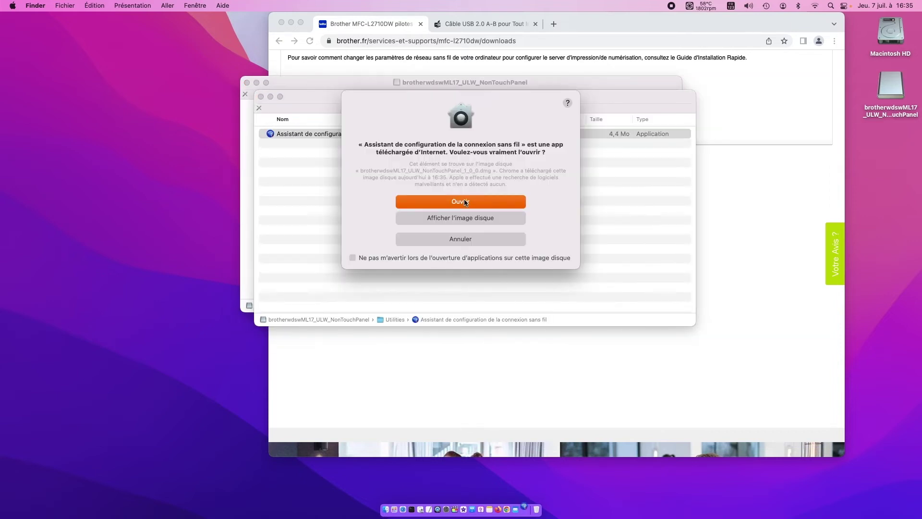
{"action": "left_click", "coordinate": [462, 203]}
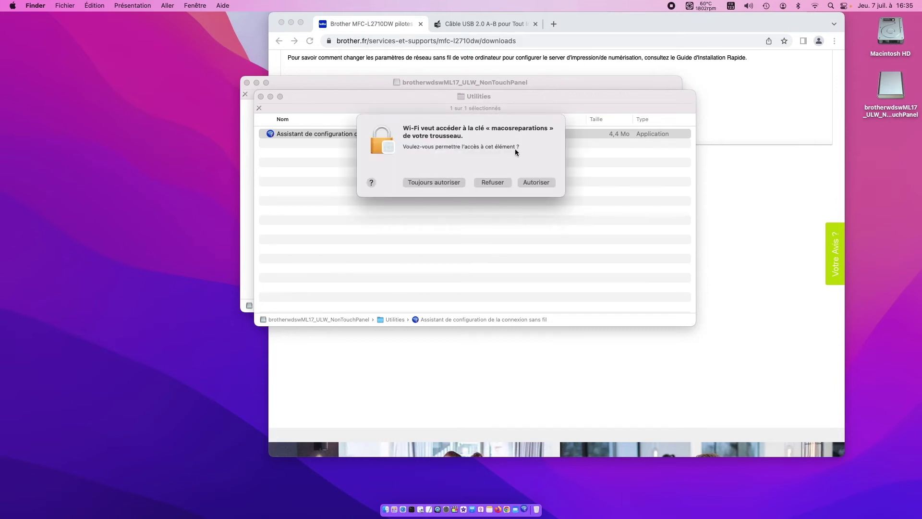
{"action": "left_click", "coordinate": [426, 181]}
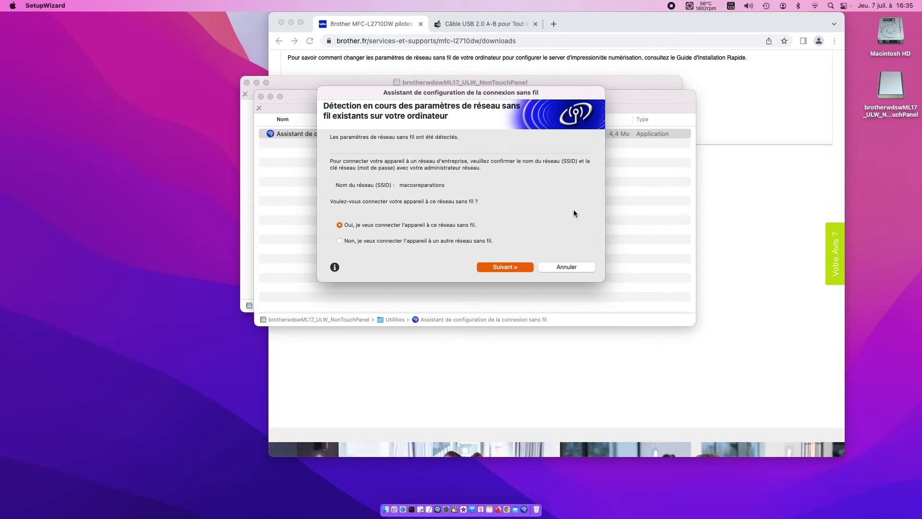
- Try to connect the printer to the detected macosreparations wireless network, and cancel the setup assistant
{"action": "left_click", "coordinate": [506, 267]}
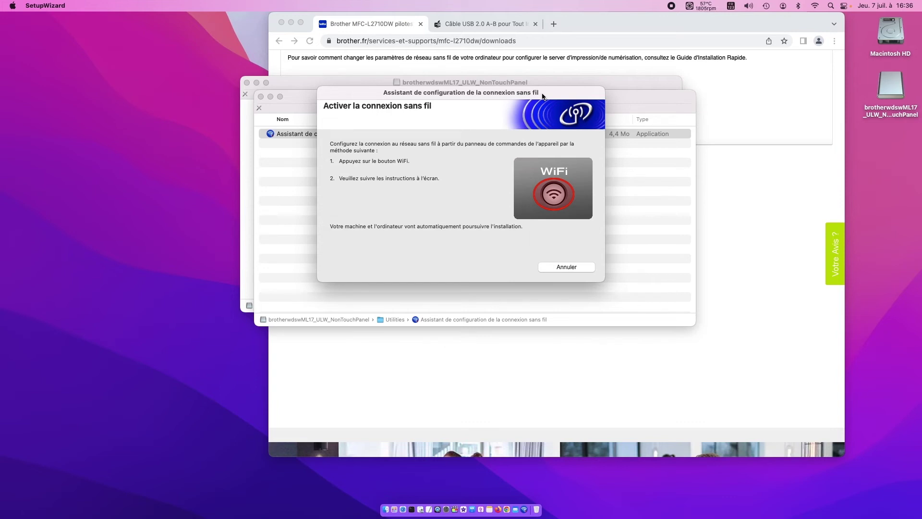
{"action": "left_click", "coordinate": [554, 268]}
{"action": "left_click", "coordinate": [503, 212]}
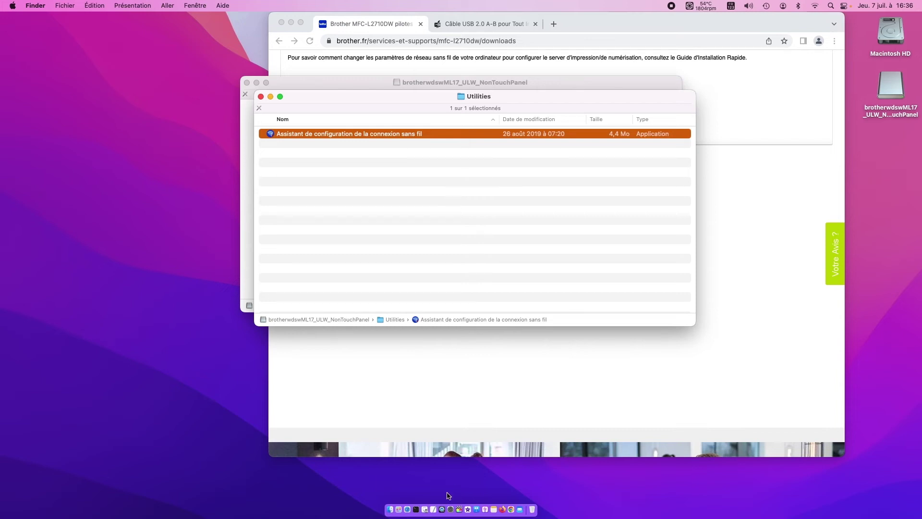
- Open the Imprimantes et scanners preferences and view the Brother MFC-L2710DW printer's print queue, then close the queue
{"action": "left_click", "coordinate": [451, 507]}
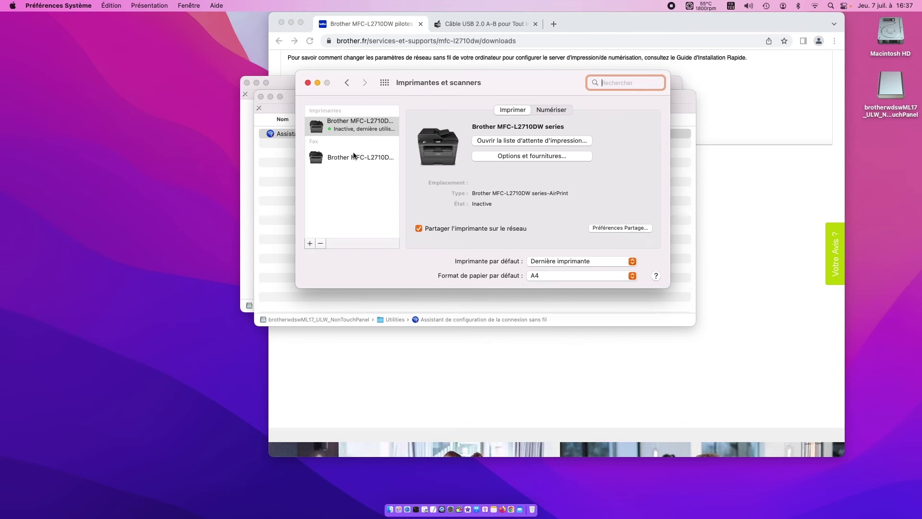
{"action": "double_click", "coordinate": [351, 128]}
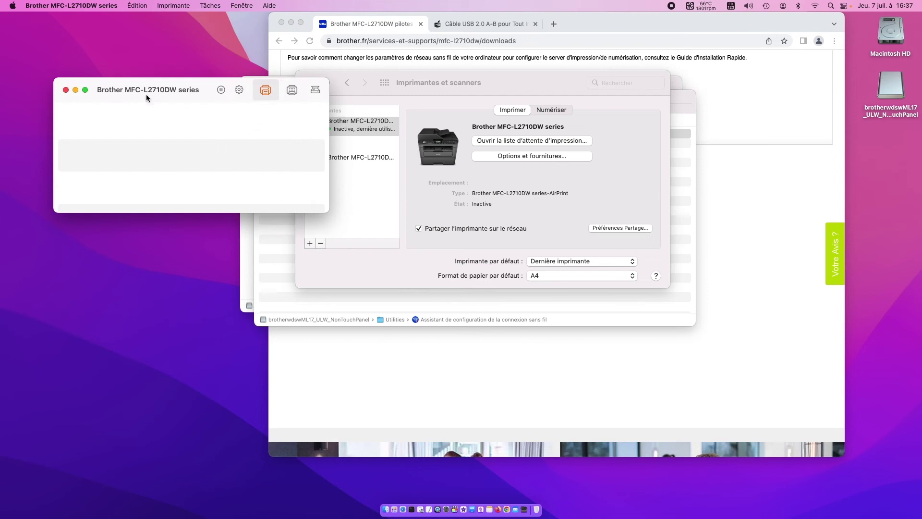
{"action": "left_click", "coordinate": [66, 90]}
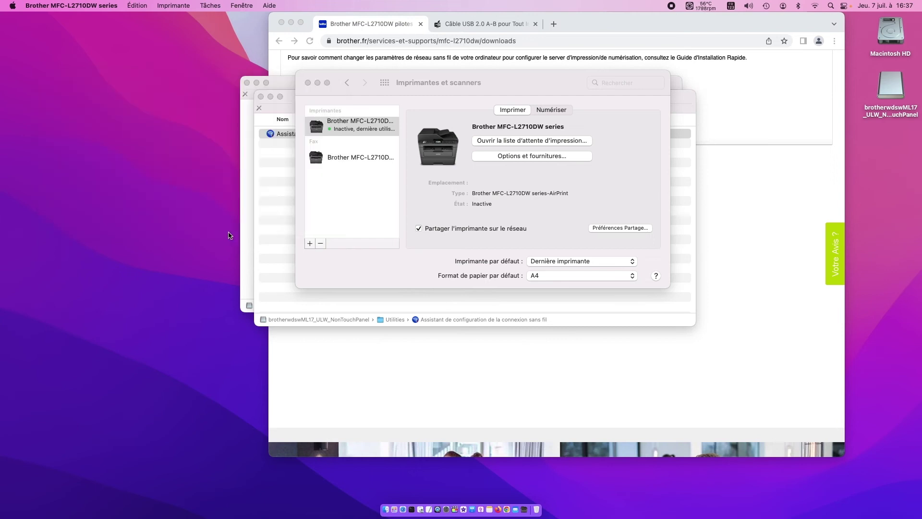
- Start adding a printer, select the Brother MFC-L2710DW series on the network and set its driver to Sélection automatique
{"action": "left_click", "coordinate": [310, 244]}
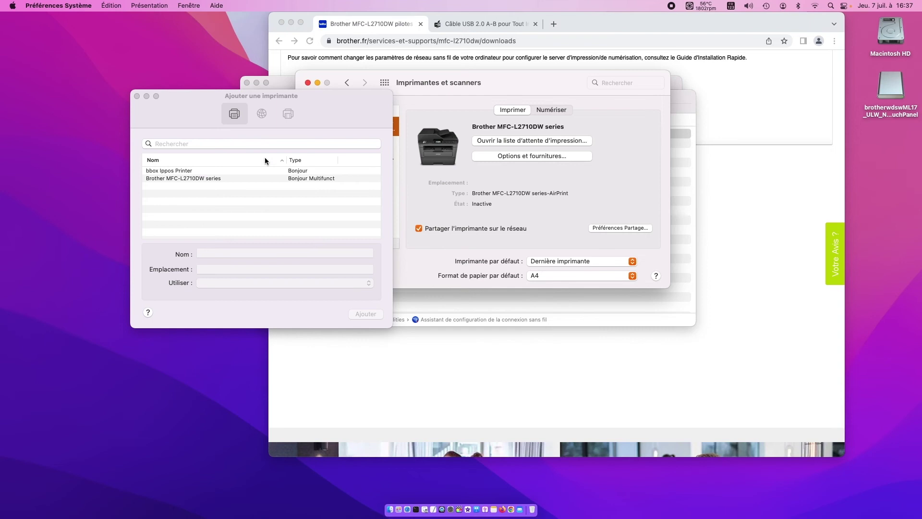
{"action": "left_click", "coordinate": [221, 179]}
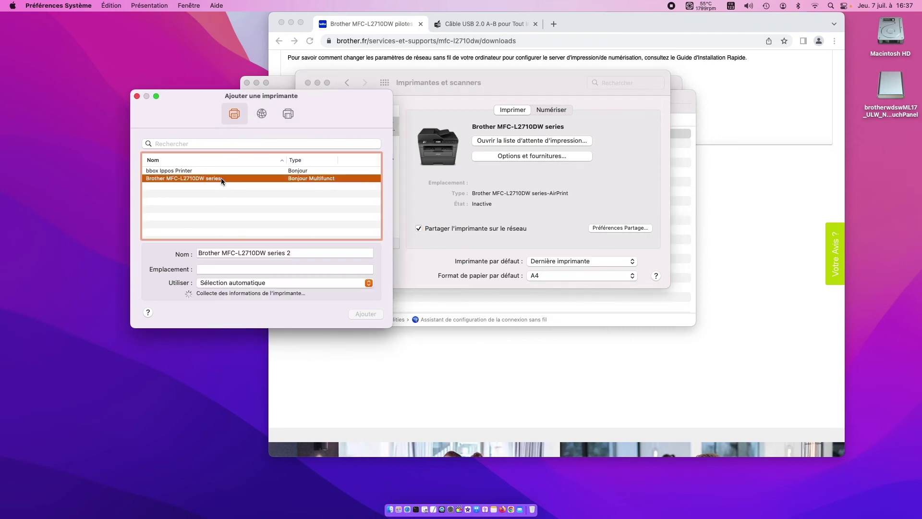
{"action": "left_click", "coordinate": [490, 252]}
{"action": "left_click", "coordinate": [307, 282]}
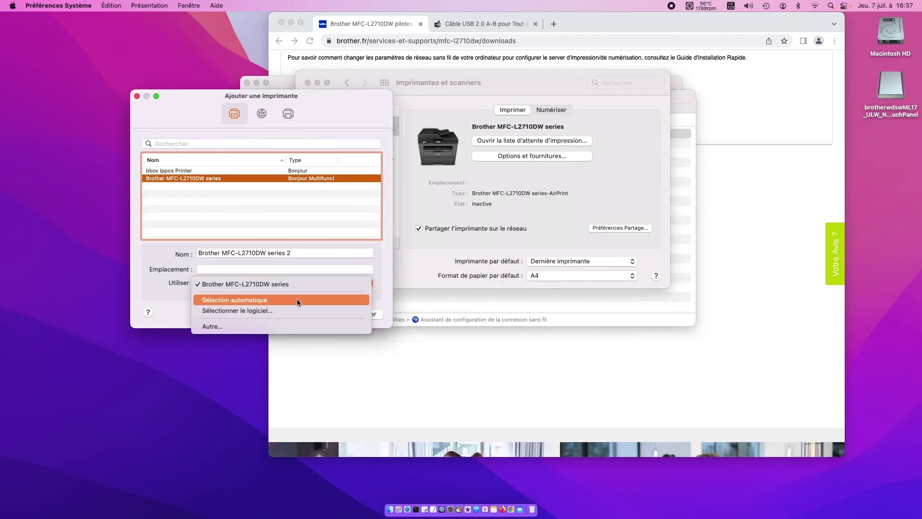
{"action": "left_click", "coordinate": [295, 301]}
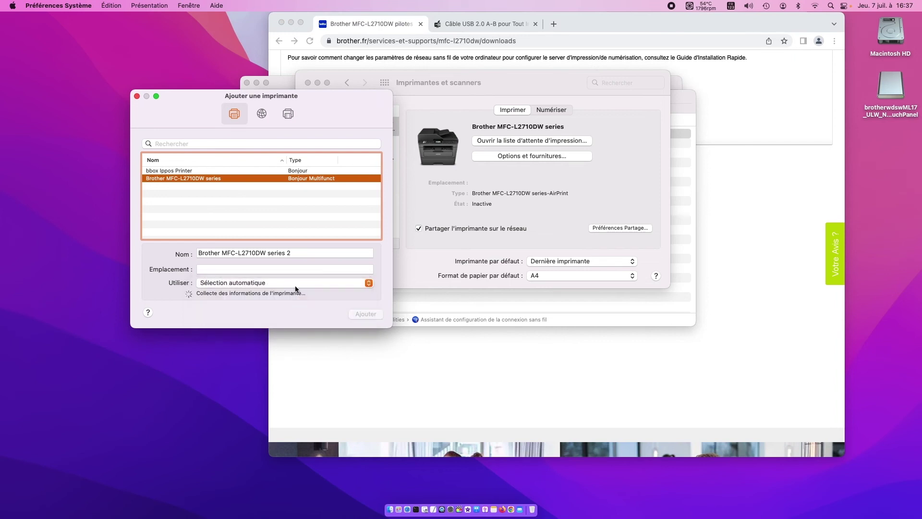
- Look through the list of installed printer software for a Brother driver, then close the list without choosing one
{"action": "left_click", "coordinate": [295, 282]}
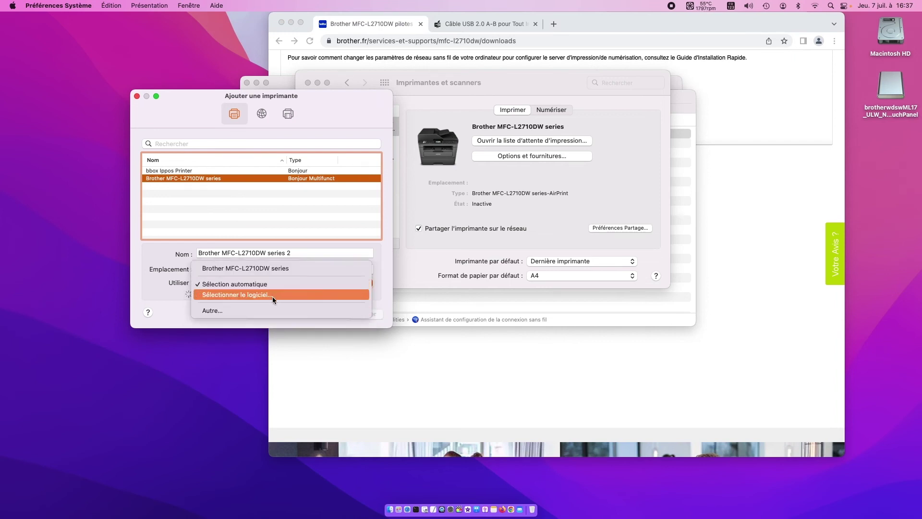
{"action": "left_click", "coordinate": [273, 296]}
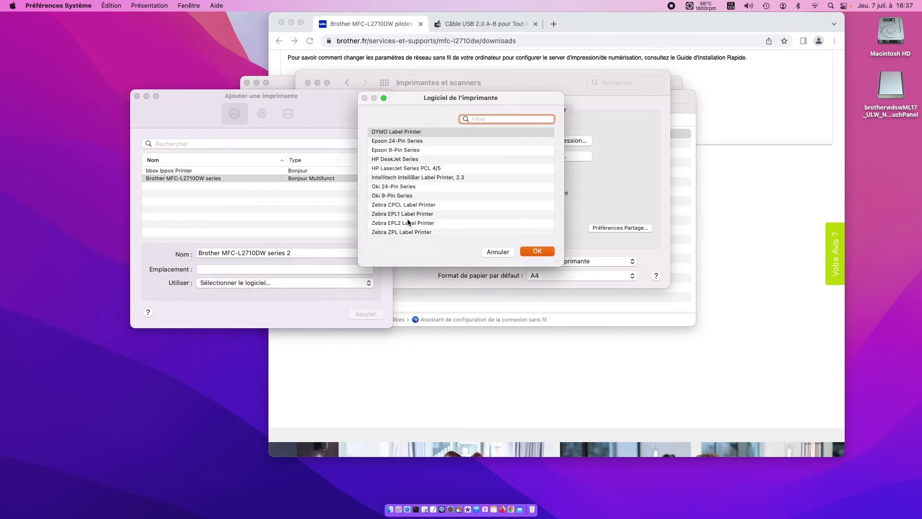
{"action": "scroll", "coordinate": [489, 201], "scroll_direction": "down", "scroll_amount": 1}
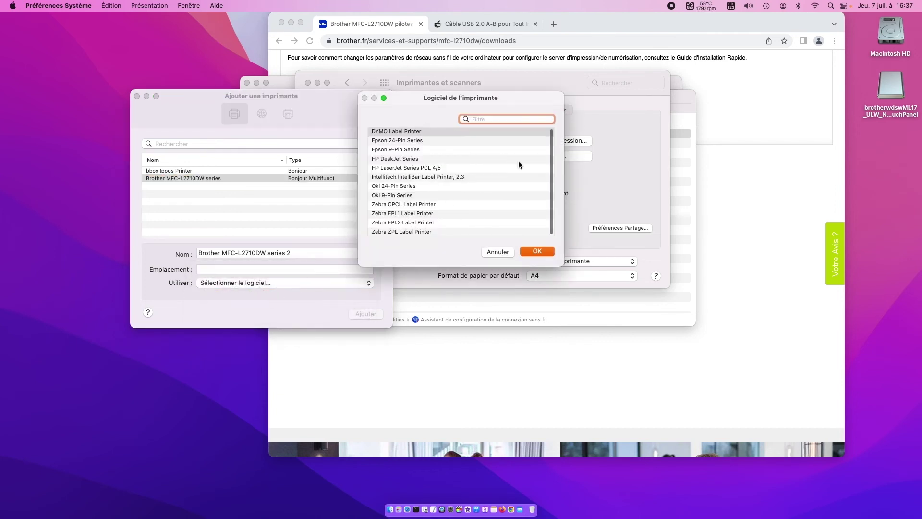
{"action": "scroll", "coordinate": [433, 185], "scroll_direction": "down", "scroll_amount": 1}
{"action": "scroll", "coordinate": [459, 188], "scroll_direction": "up", "scroll_amount": 1}
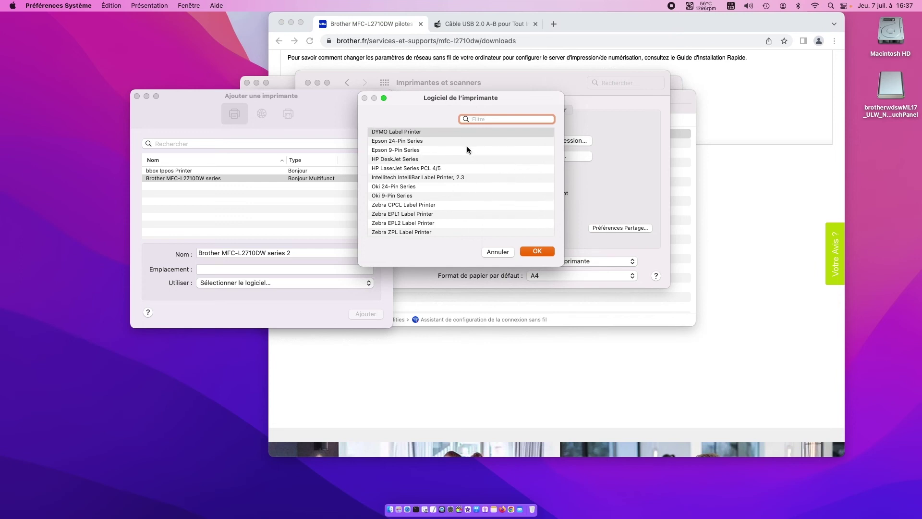
{"action": "scroll", "coordinate": [446, 186], "scroll_direction": "down", "scroll_amount": 1}
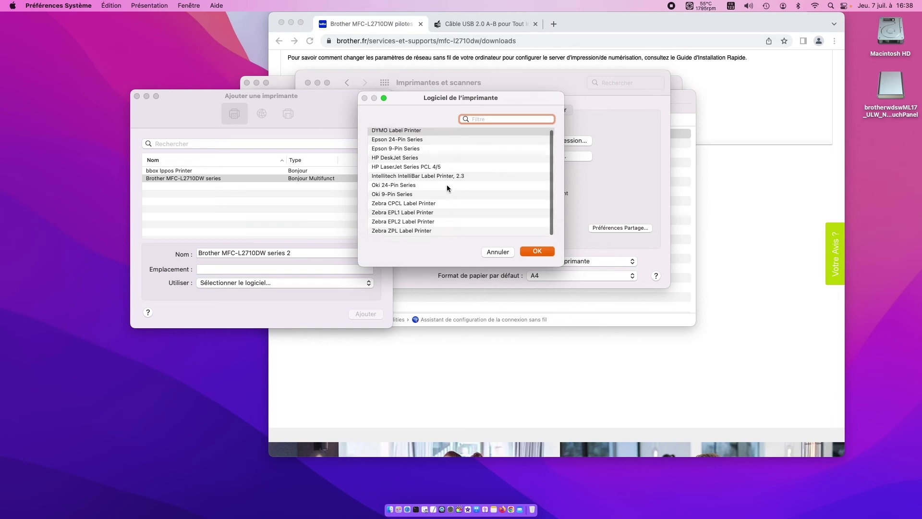
{"action": "left_click", "coordinate": [499, 252]}
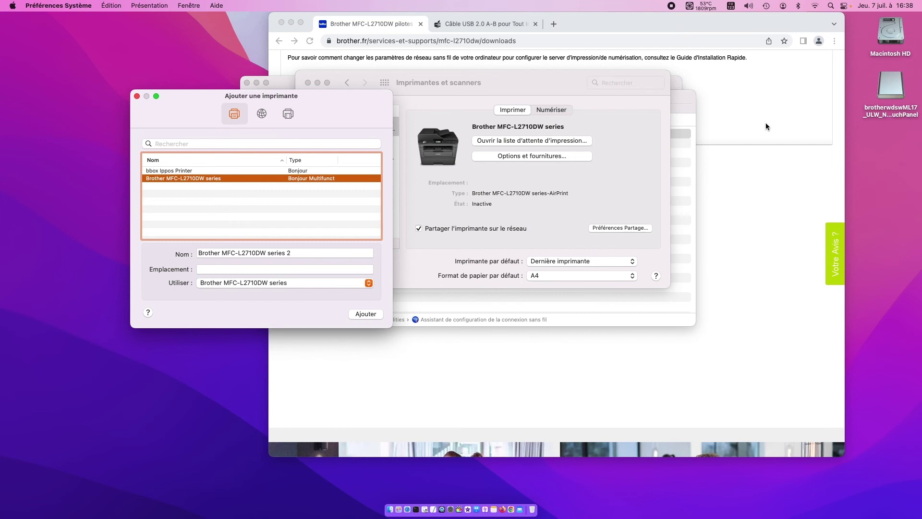
- Choose Brother MFC-L2710DW series as the driver for the printer being added
{"action": "left_click", "coordinate": [658, 137]}
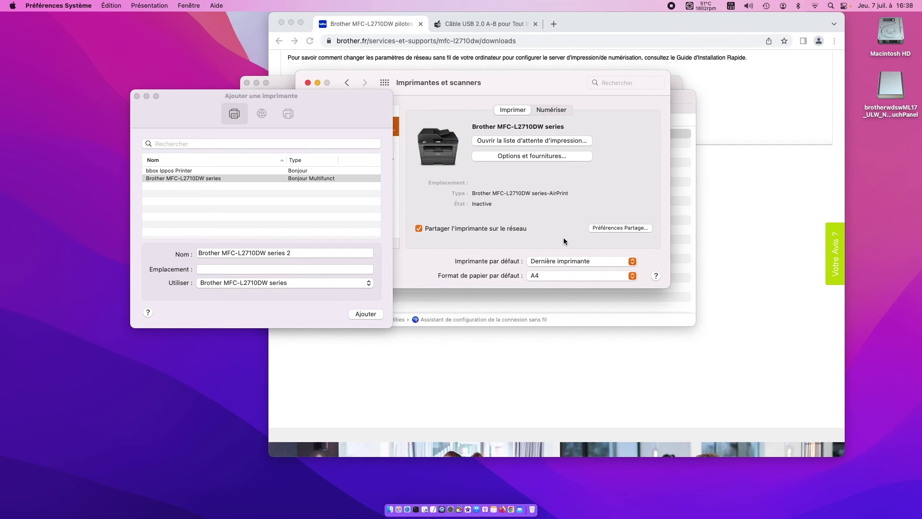
{"action": "left_click", "coordinate": [343, 282]}
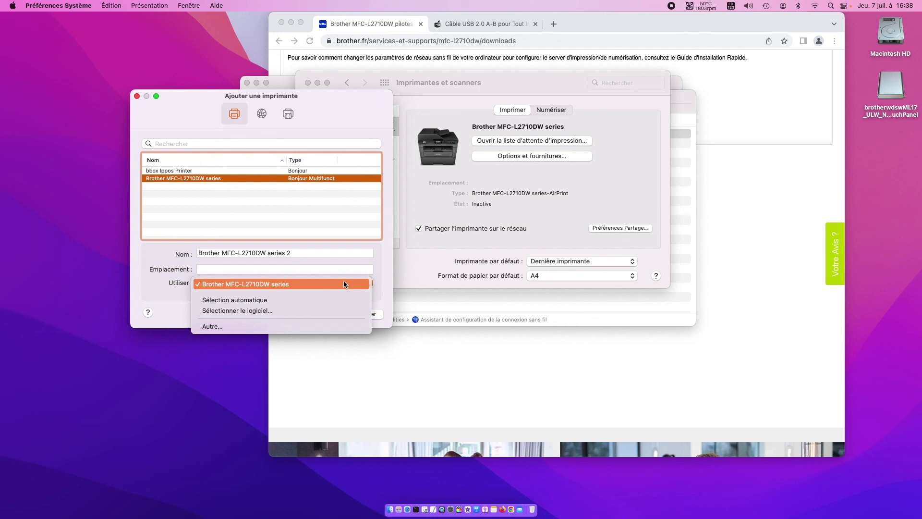
{"action": "left_click", "coordinate": [344, 284]}
- Check the installed printer's scanning and printing settings, and place the preferences and add-printer windows side by side
{"action": "left_click", "coordinate": [581, 191]}
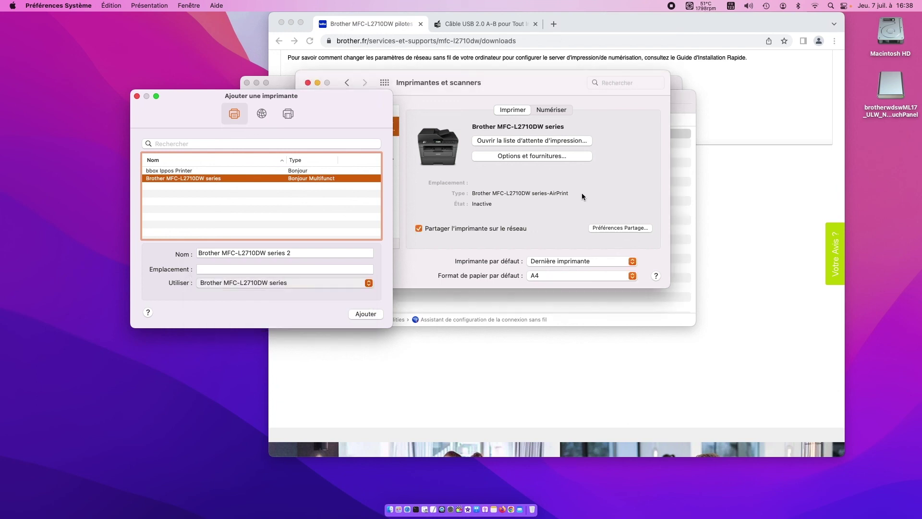
{"action": "left_click", "coordinate": [555, 110]}
{"action": "left_click", "coordinate": [510, 109]}
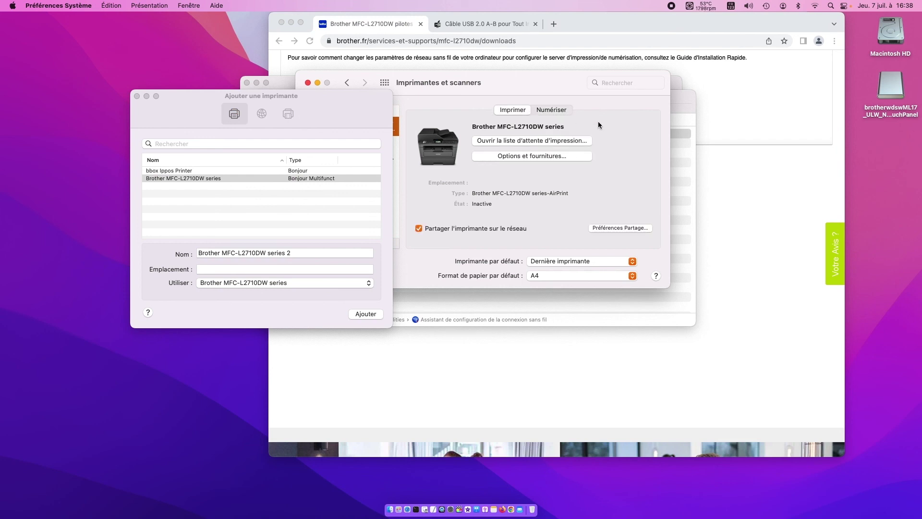
{"action": "left_click_drag", "start_coordinate": [518, 79], "coordinate": [639, 72]}
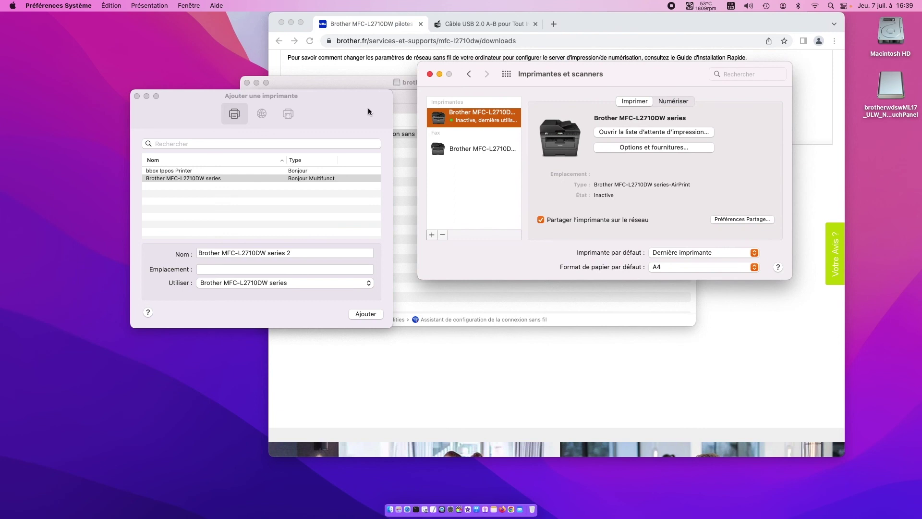
{"action": "left_click_drag", "start_coordinate": [365, 108], "coordinate": [314, 103]}
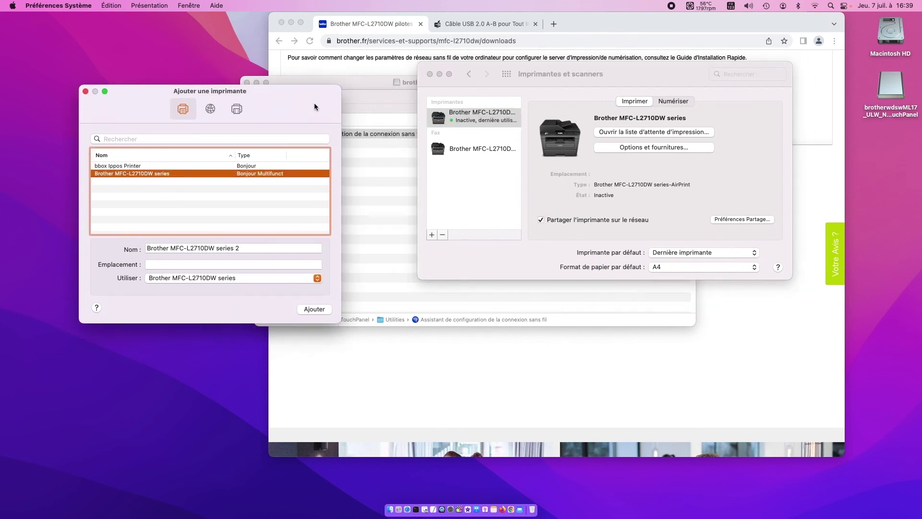